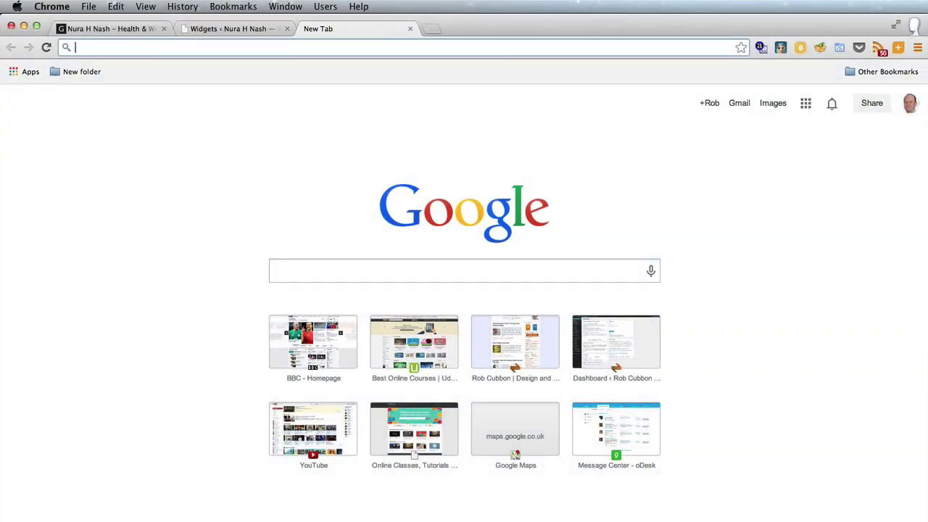
- Load the MailChimp website and go to the free signup form
text(mailchimp)
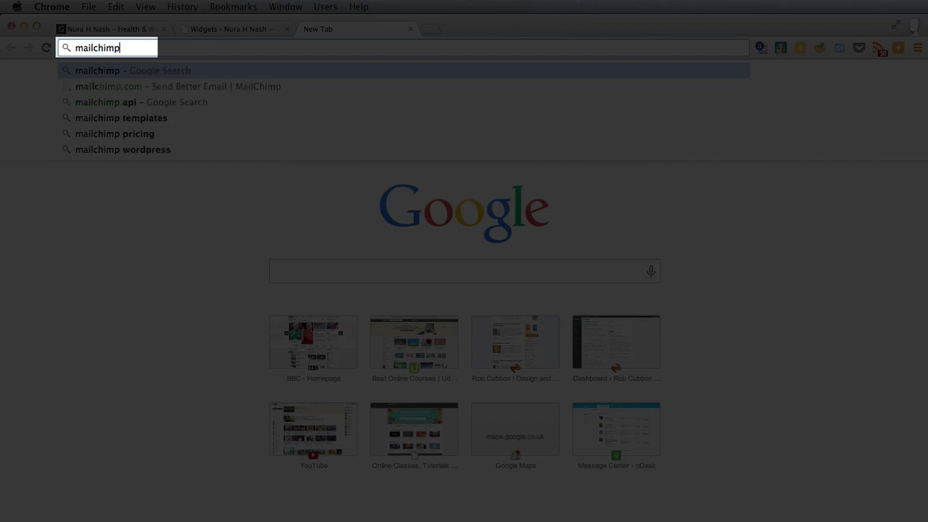
key(Down)
key(Return)
click(623, 383)
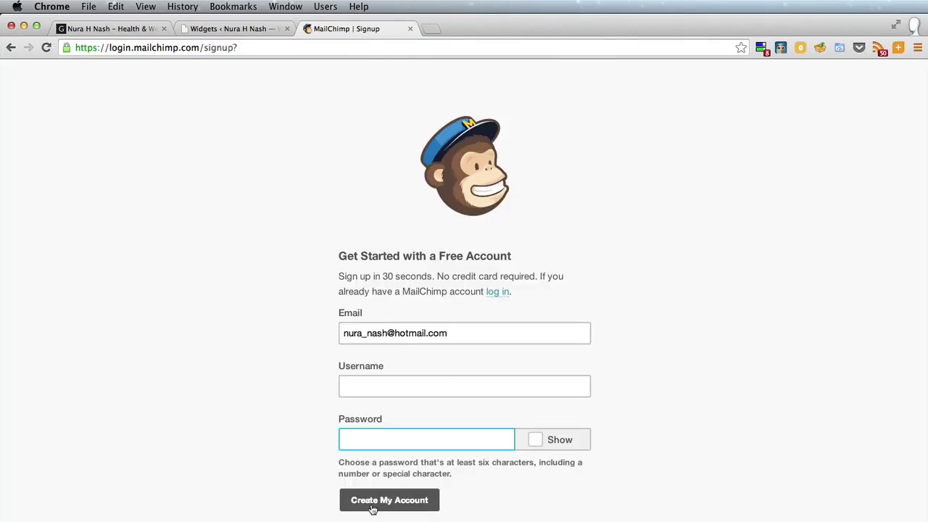
- Create the MailChimp account, log in, and reach the empty Lists page
click(390, 500)
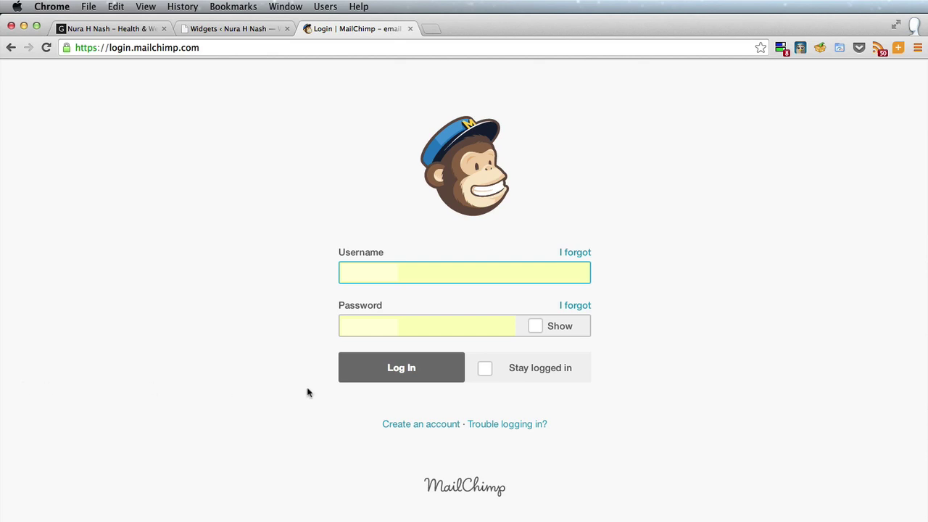
click(435, 371)
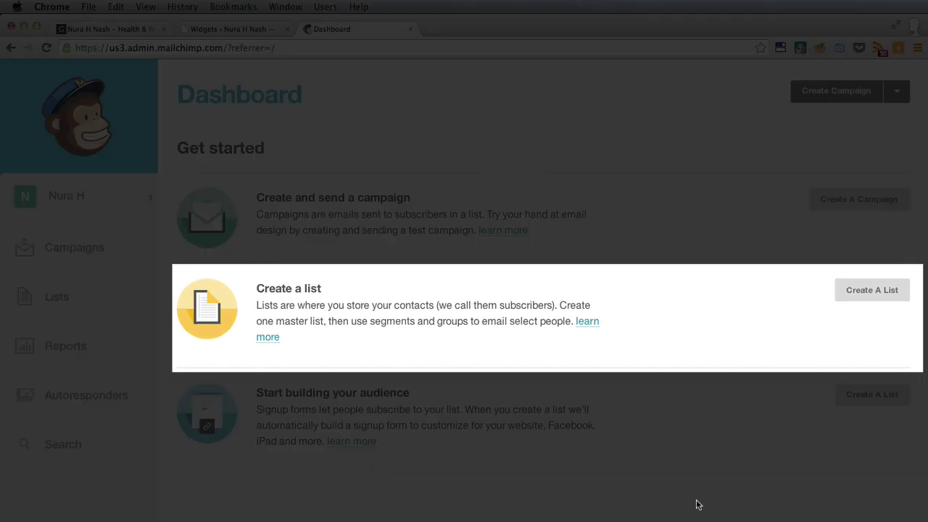
click(872, 290)
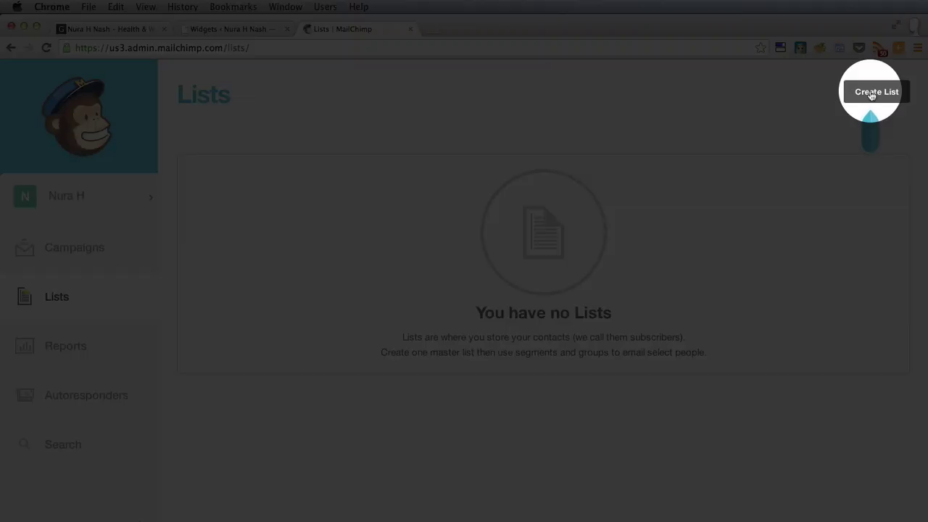
- Create a list named 'nurahnashweb' with the owner's name and e-mail as default sender
click(873, 95)
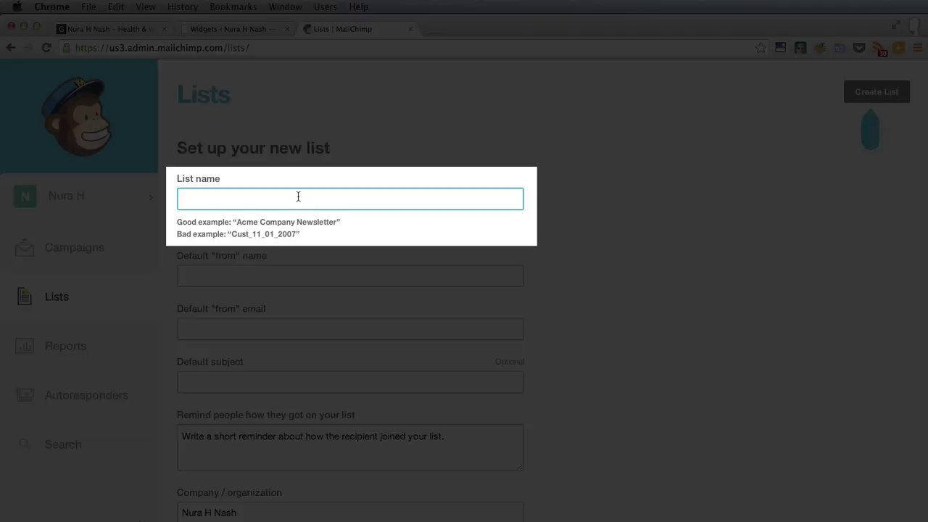
text(nurahnashweb)
click(289, 252)
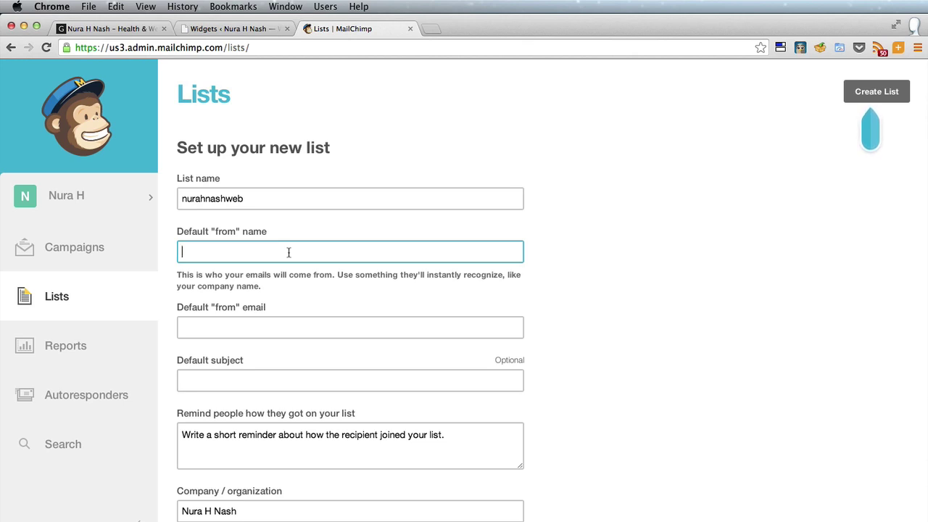
key(Tab)
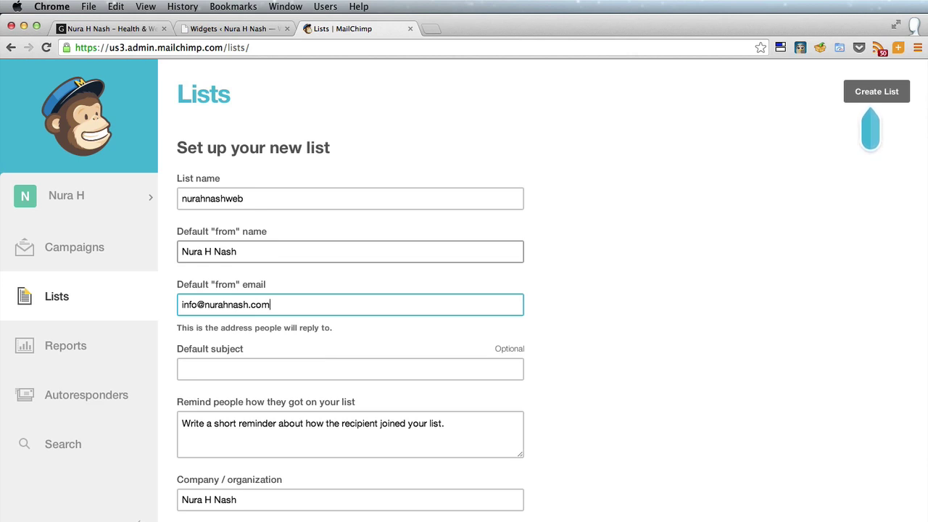
- Paste in the opt-in reminder message about the website
scroll(694, 360, down, 5)
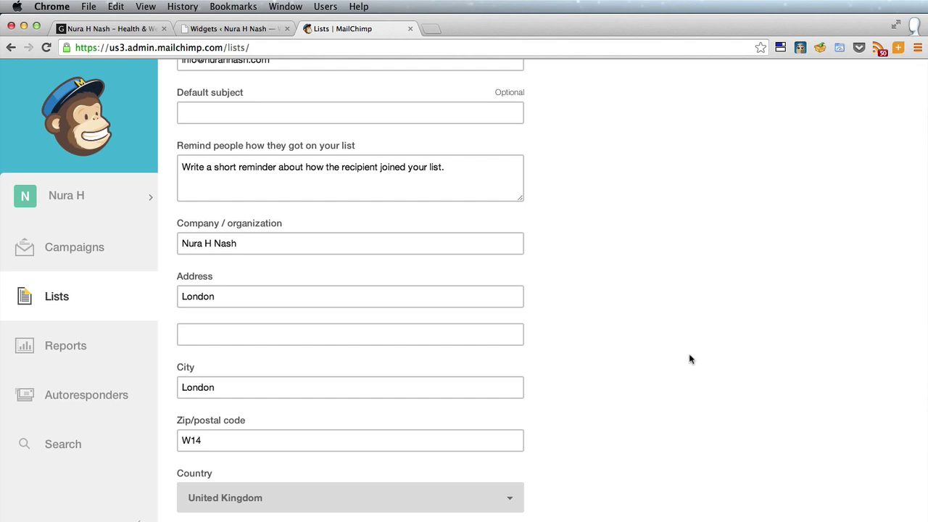
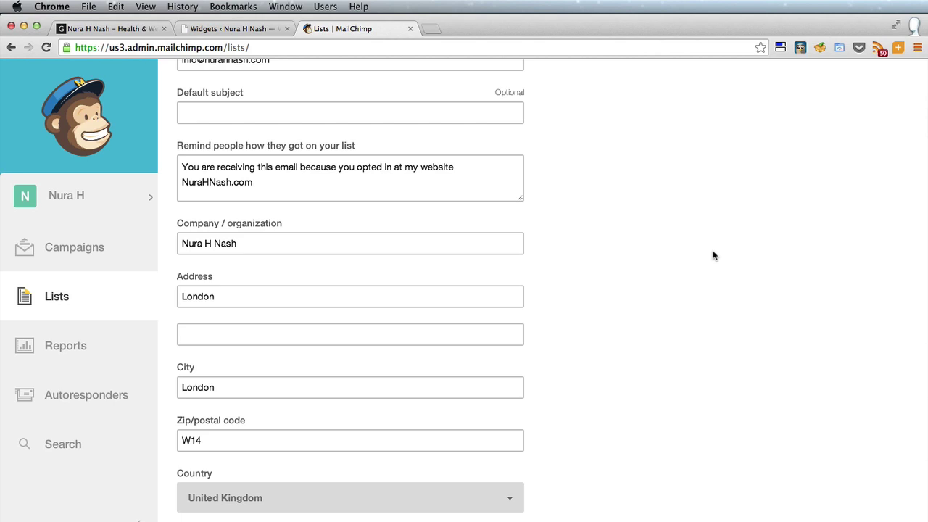
scroll(713, 255, down, 10)
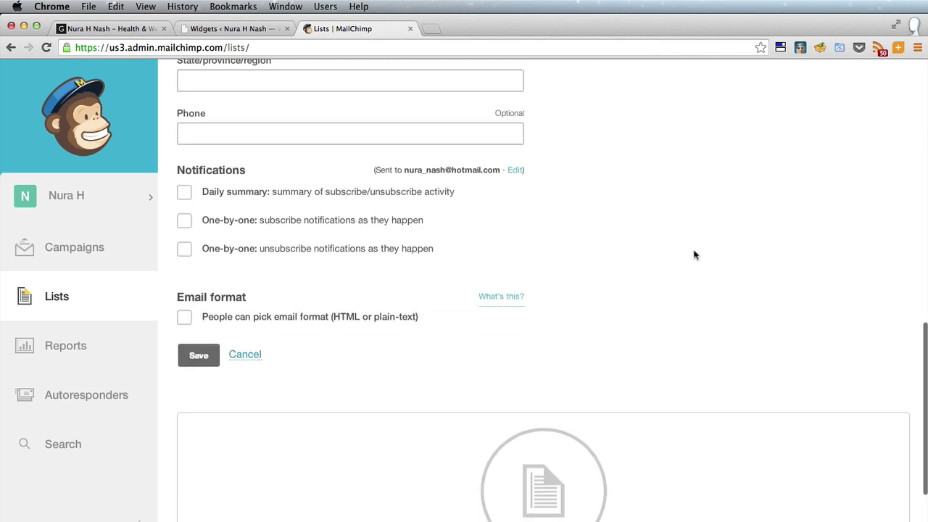
- Save the list, then search WordPress plugins for 'mailchimp widget'
click(198, 331)
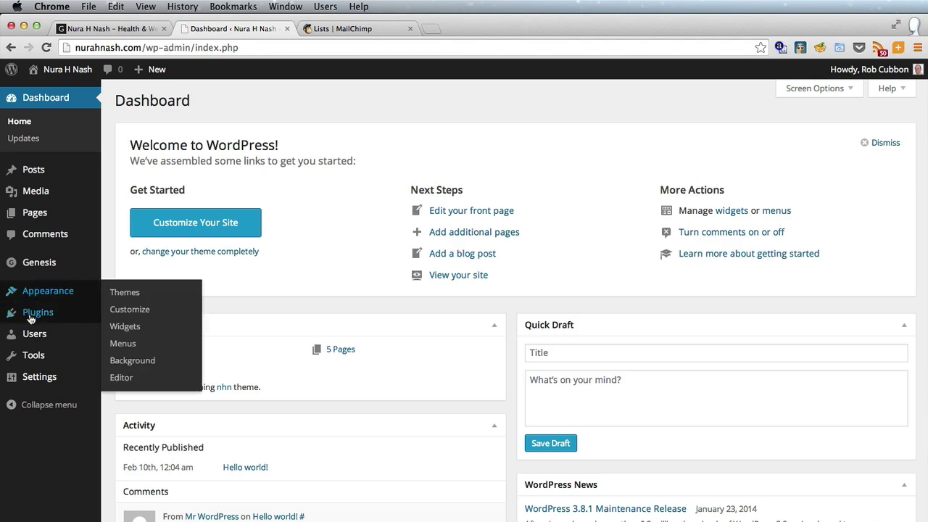
mouse_move(58, 313)
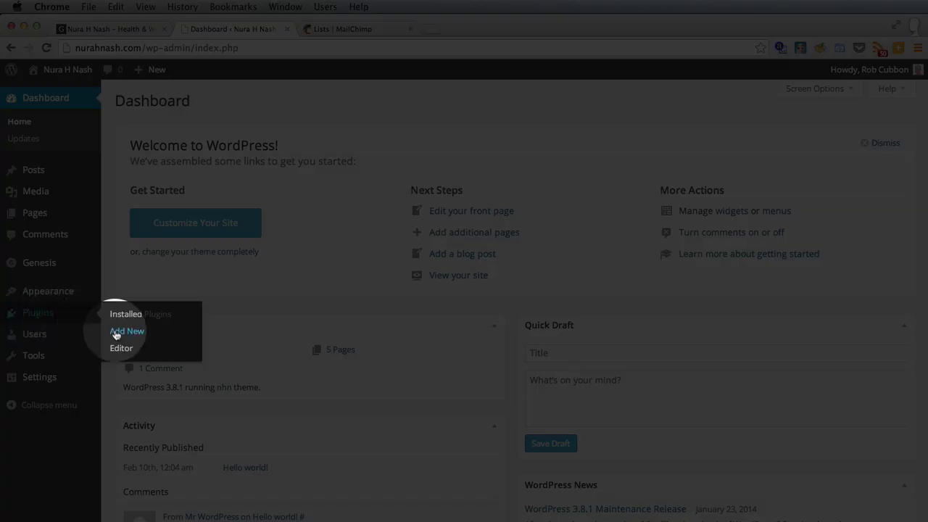
click(120, 330)
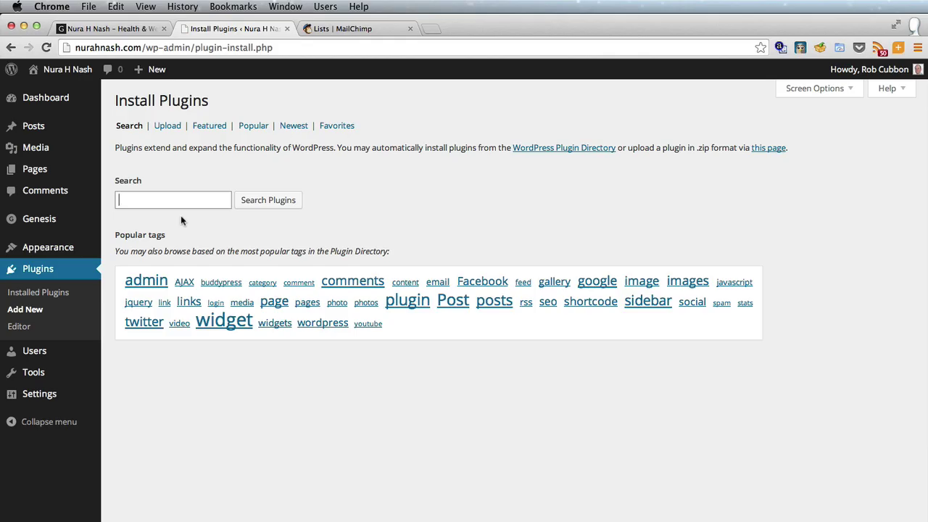
text(mailchimp widget)
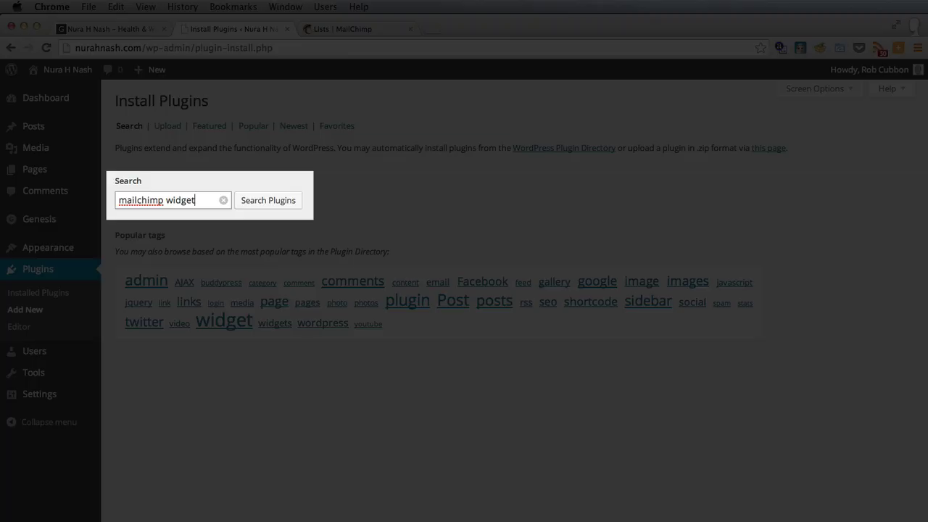
key(Return)
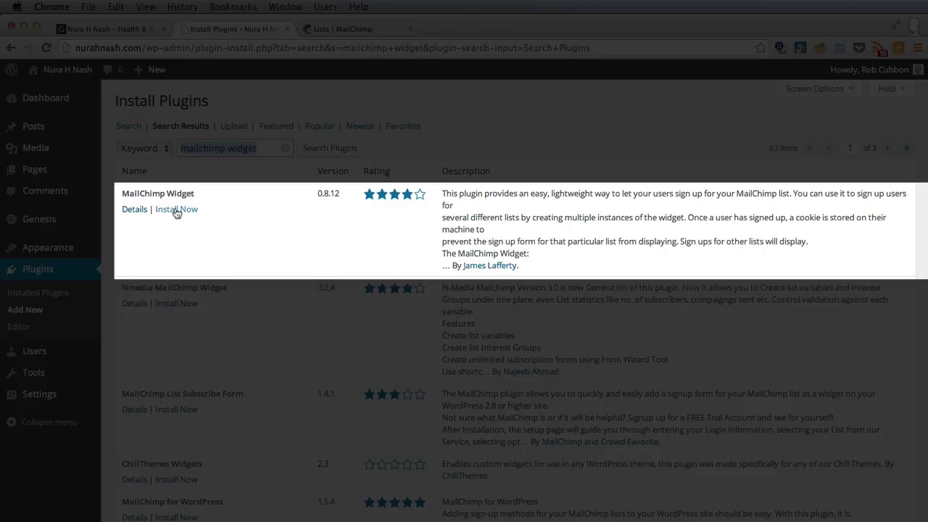
- Install and activate the MailChimp Widget plugin and open its settings page
click(178, 210)
key(Return)
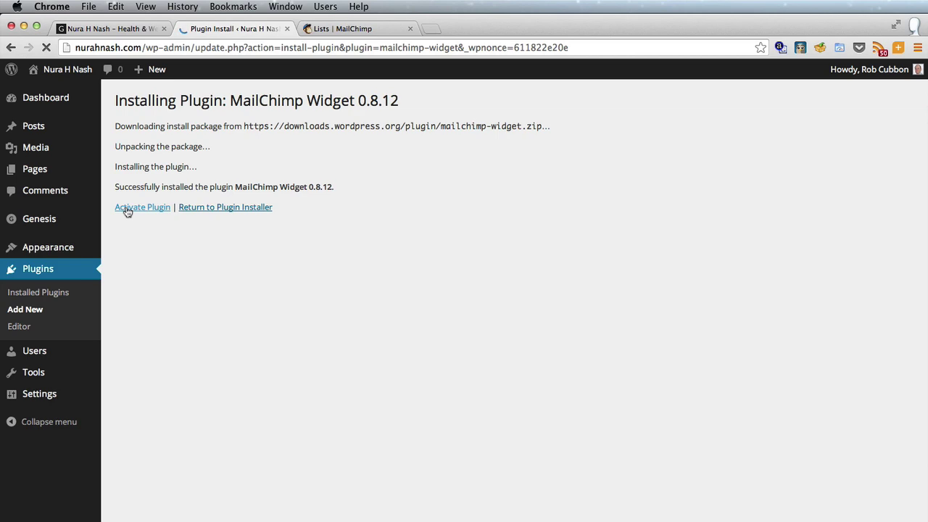
click(127, 211)
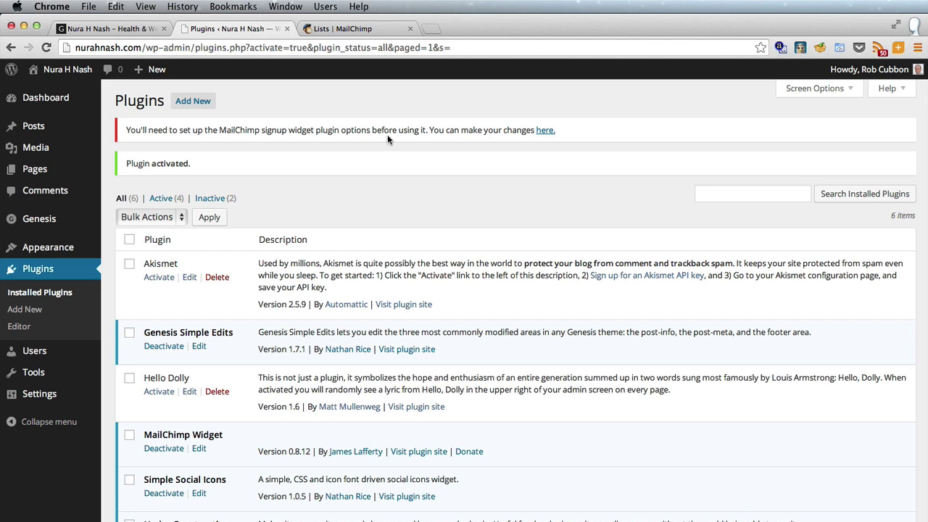
click(547, 135)
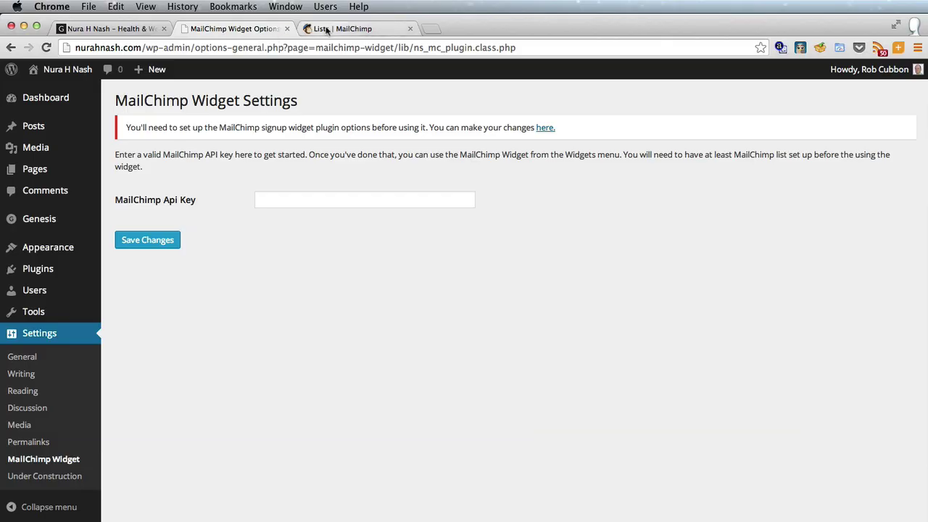
- Go to the MailChimp account's Extras > API keys page
click(326, 28)
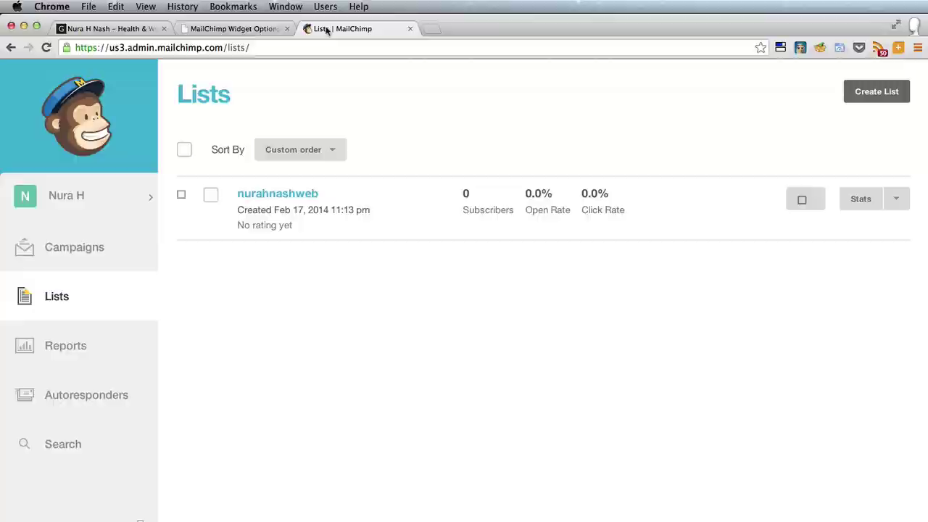
click(81, 201)
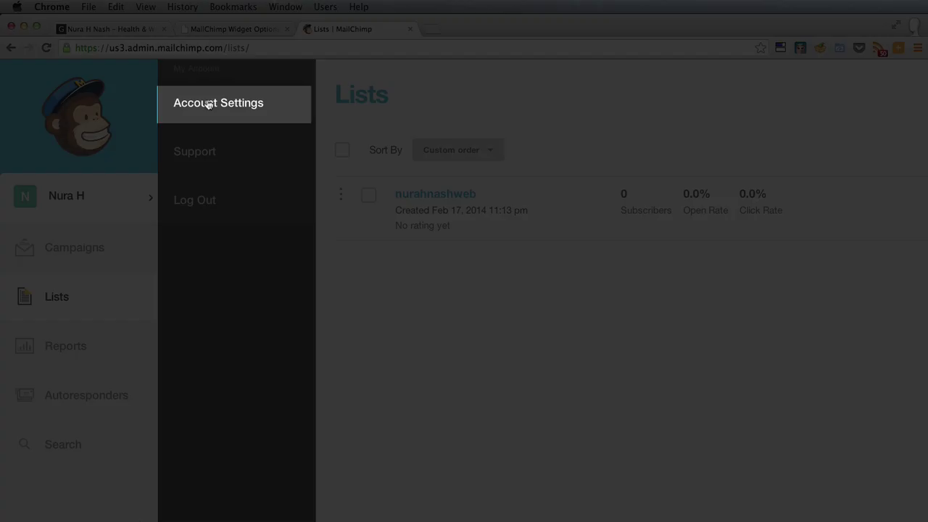
click(209, 98)
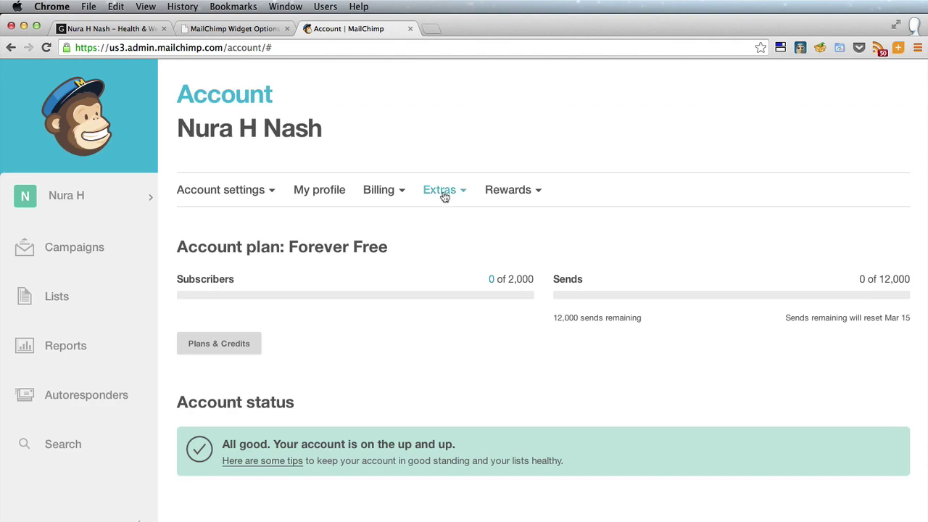
click(443, 193)
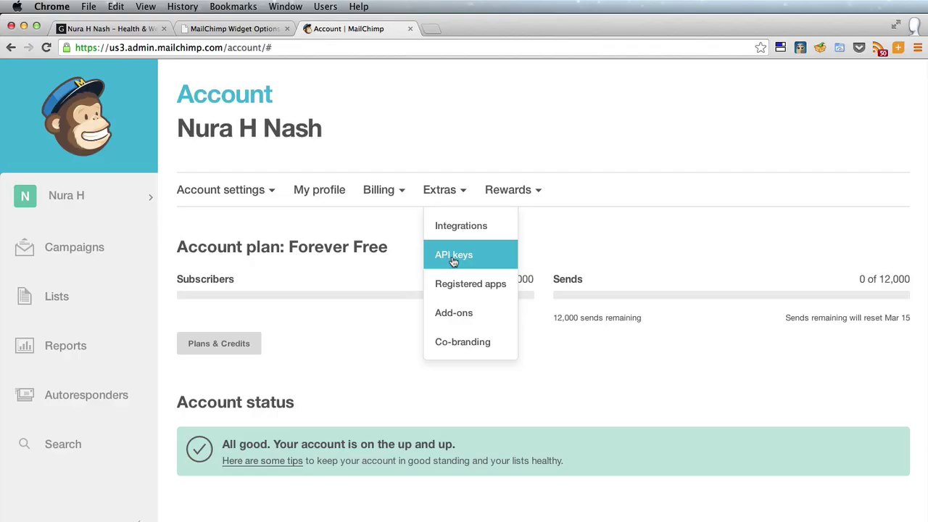
click(452, 262)
- Create a new API key and copy it
scroll(429, 394, down, 2)
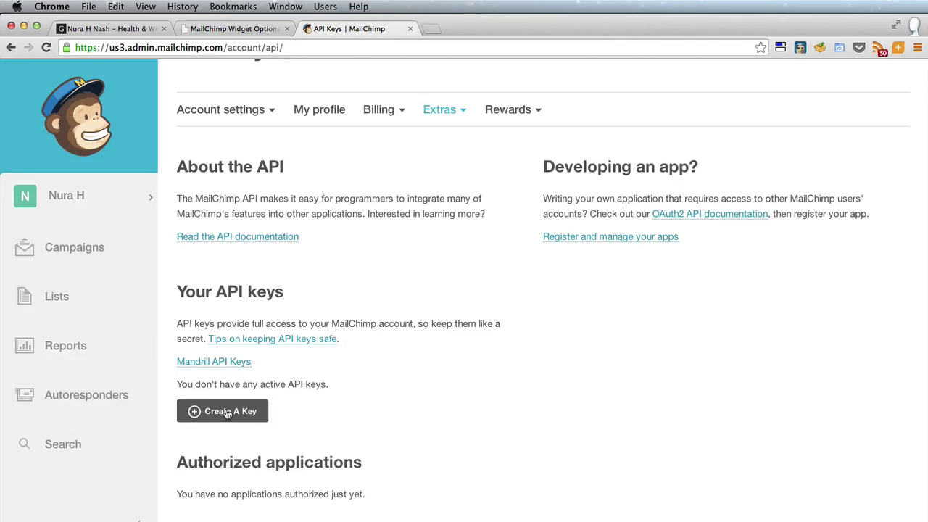
click(227, 411)
scroll(201, 413, down, 3)
click(595, 430)
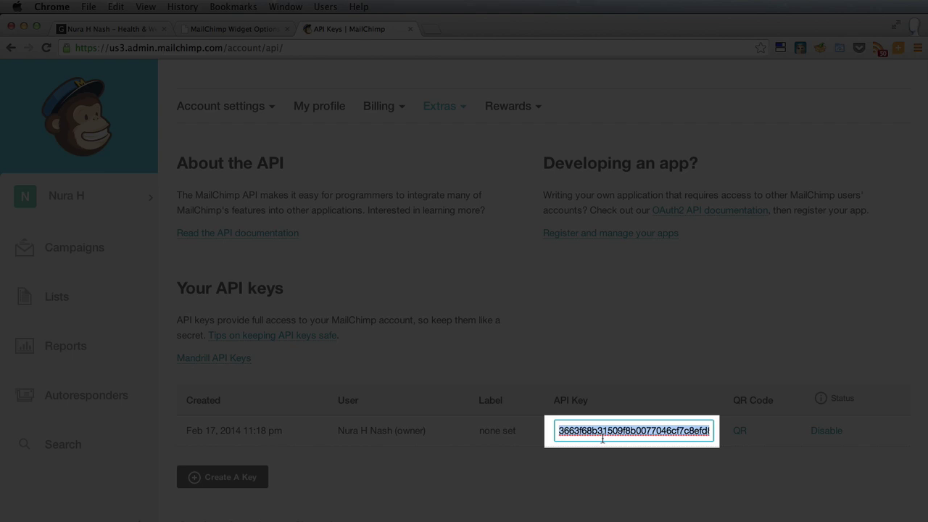
key(super+c)
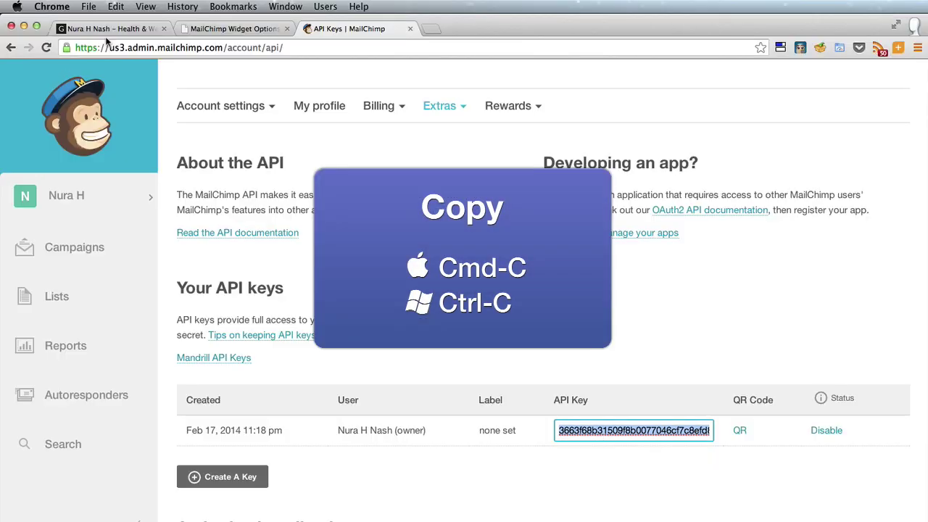
- Paste the copied key into the MailChimp Widget Api Key field and save the settings
click(232, 28)
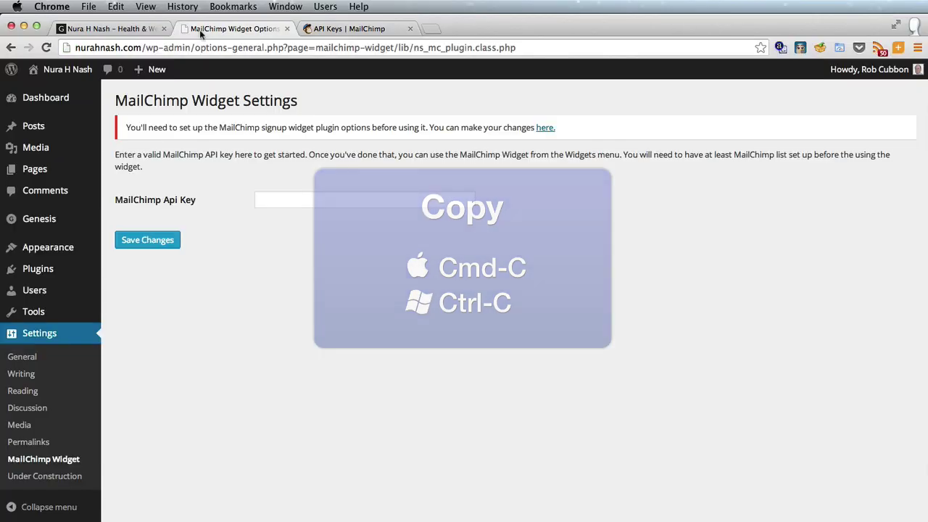
click(305, 201)
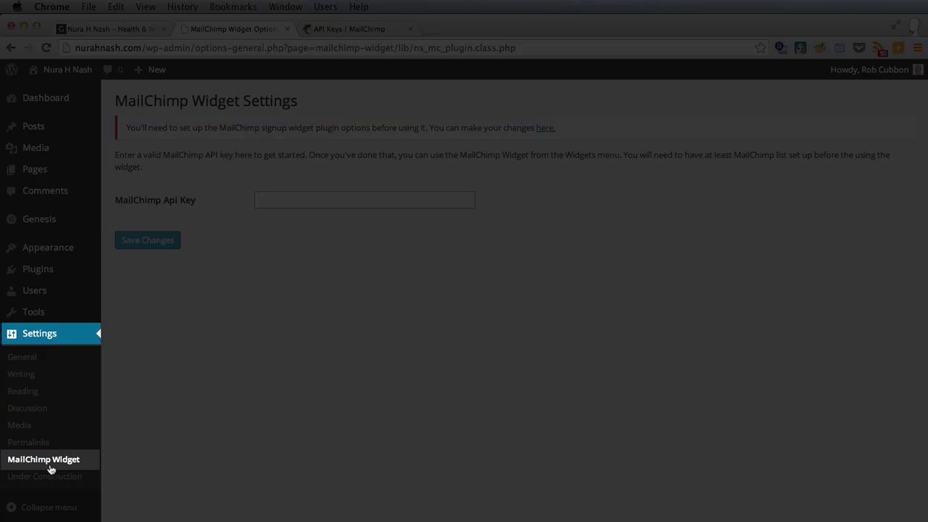
key(super+v)
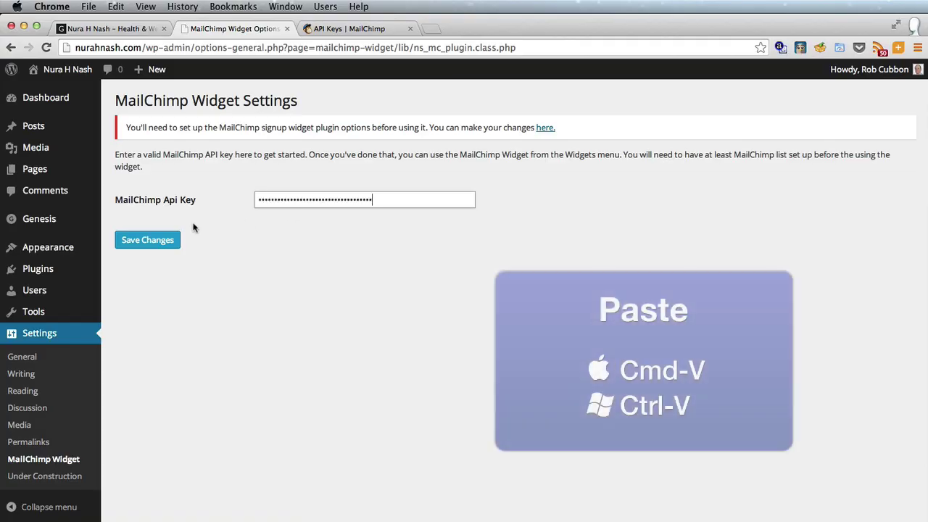
click(156, 240)
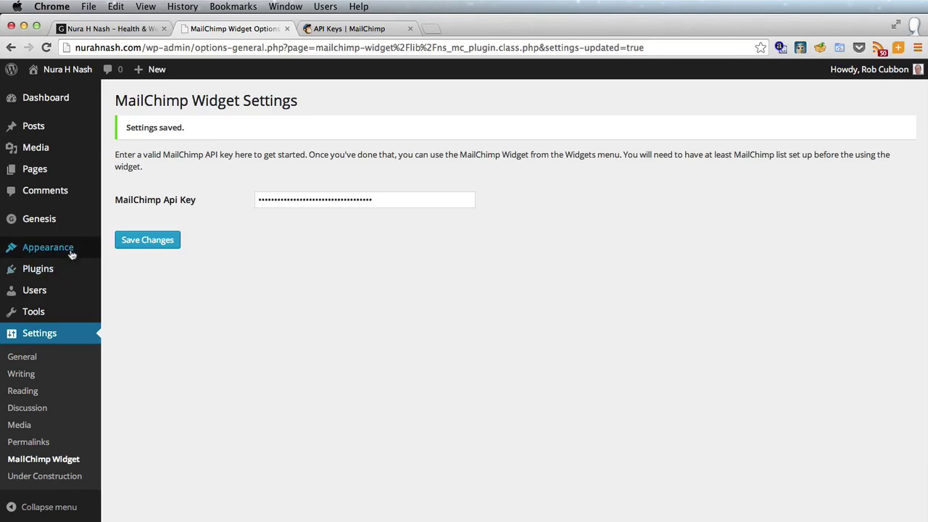
mouse_move(72, 254)
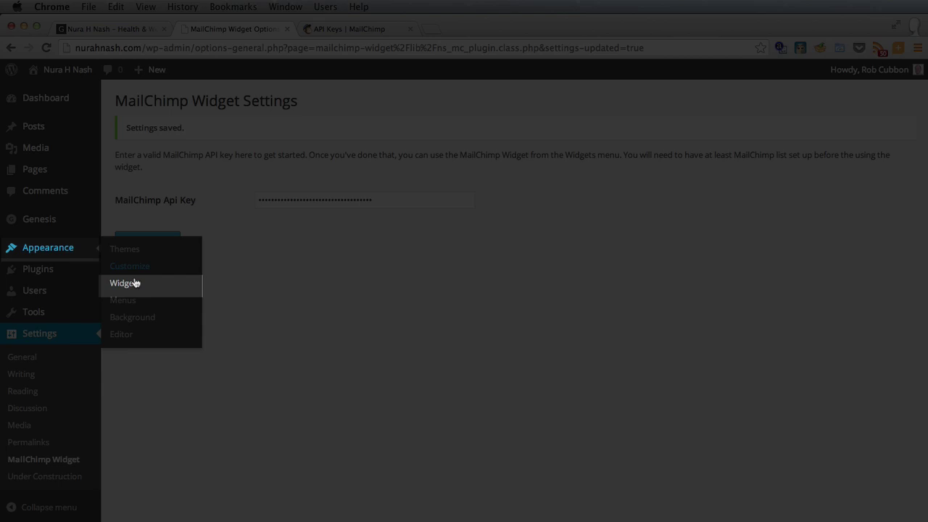
- Add a MailChimp List Signup widget to the Primary Sidebar using the nurahnashweb list
click(135, 286)
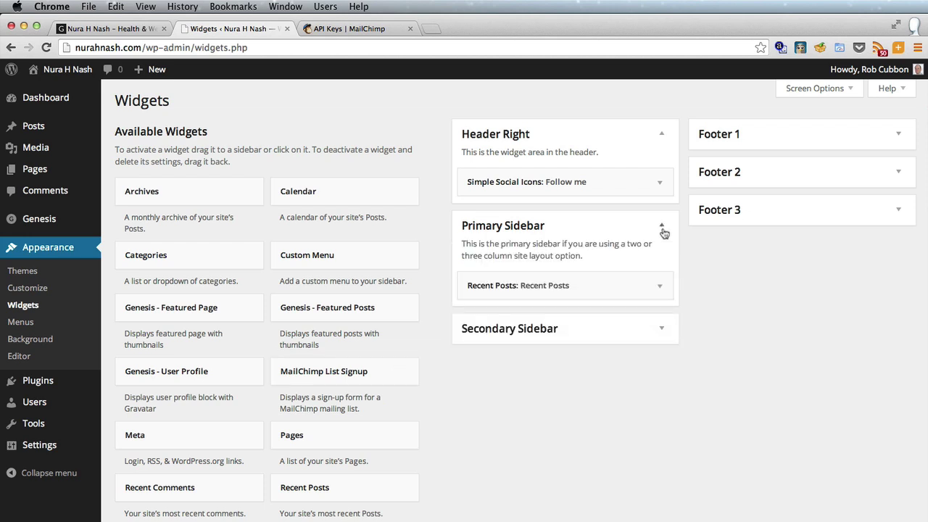
drag(367, 375, 552, 262)
scroll(572, 286, down, 3)
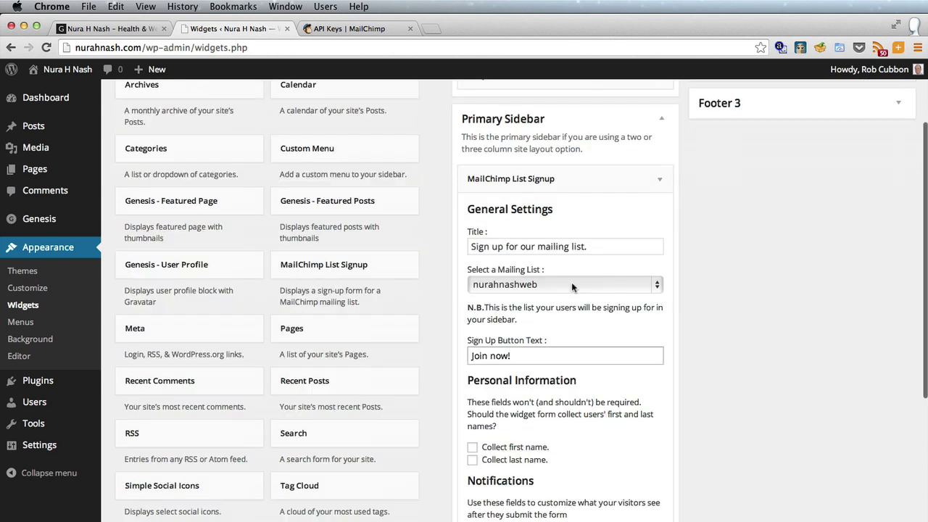
click(571, 284)
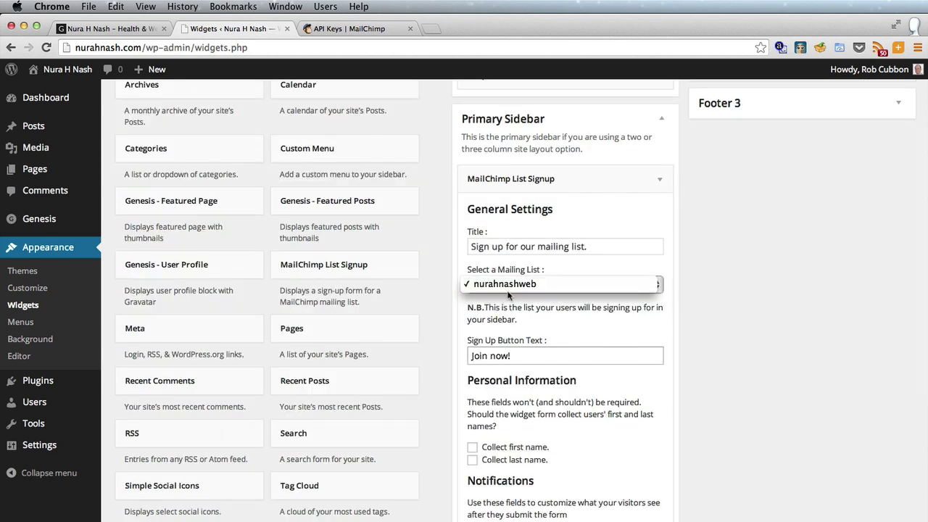
click(562, 284)
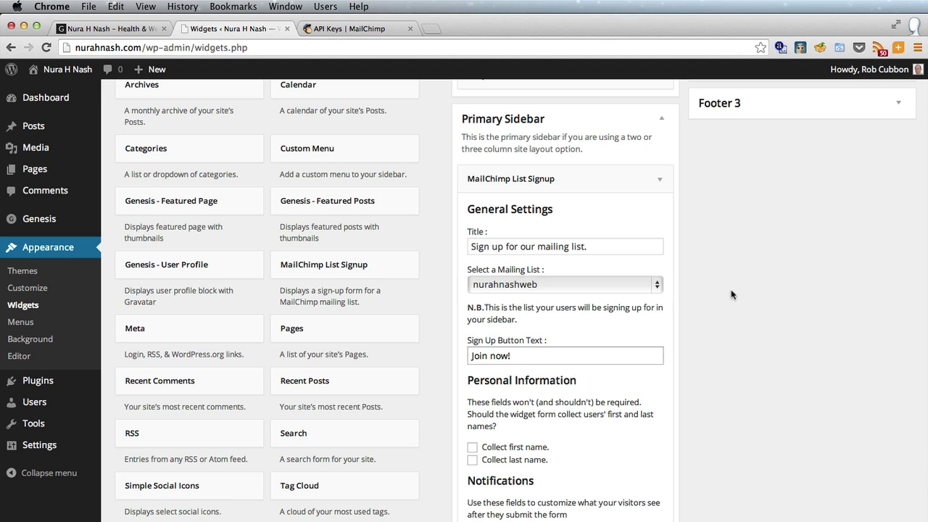
scroll(731, 294, up, 1)
- Title the widget 'Email Newsletter', label its button 'Subscribe', and collect first names
triple_click(599, 278)
text(Email )
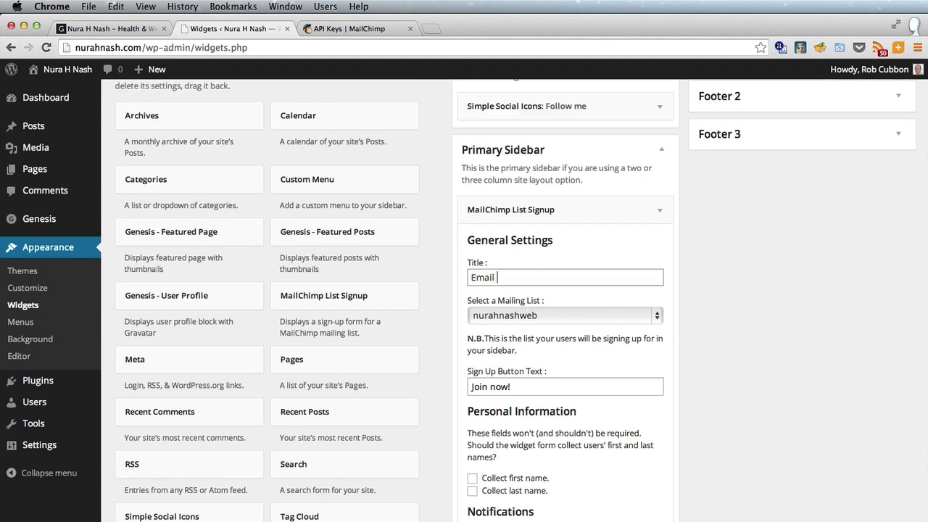
text(Newsletter)
key(Tab)
key(Tab)
scroll(567, 273, down, 3)
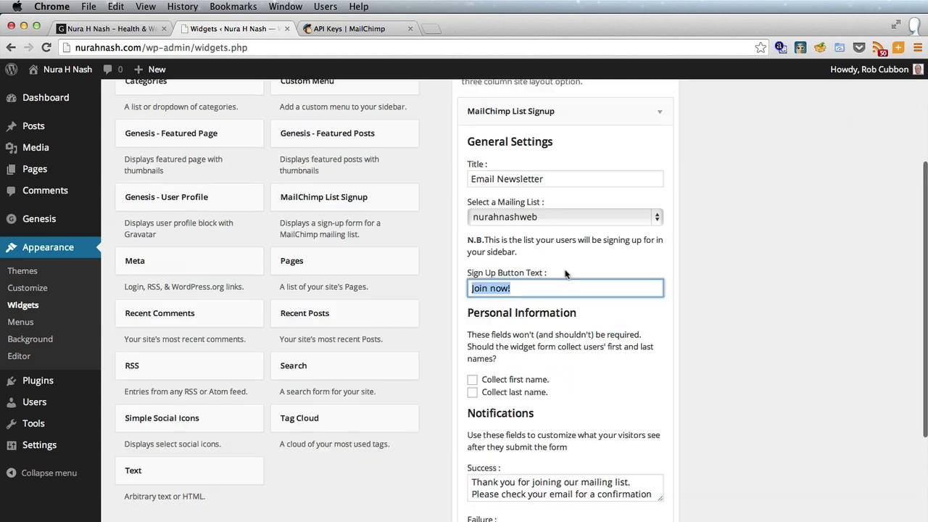
text(Subscri)
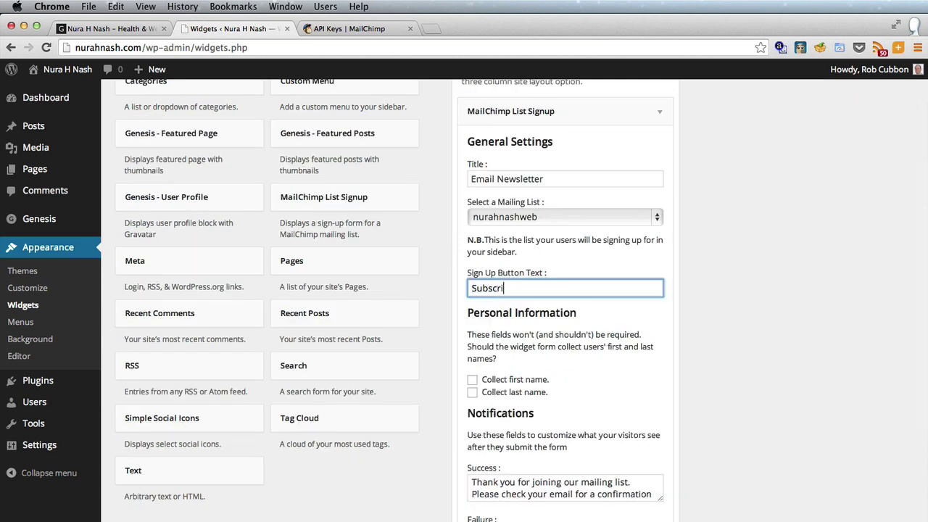
text(be)
click(472, 379)
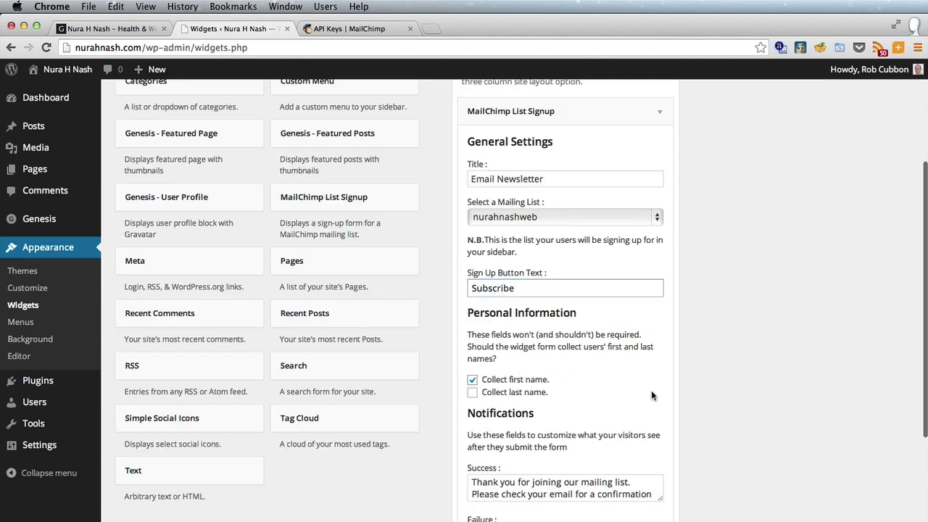
scroll(651, 395, down, 2)
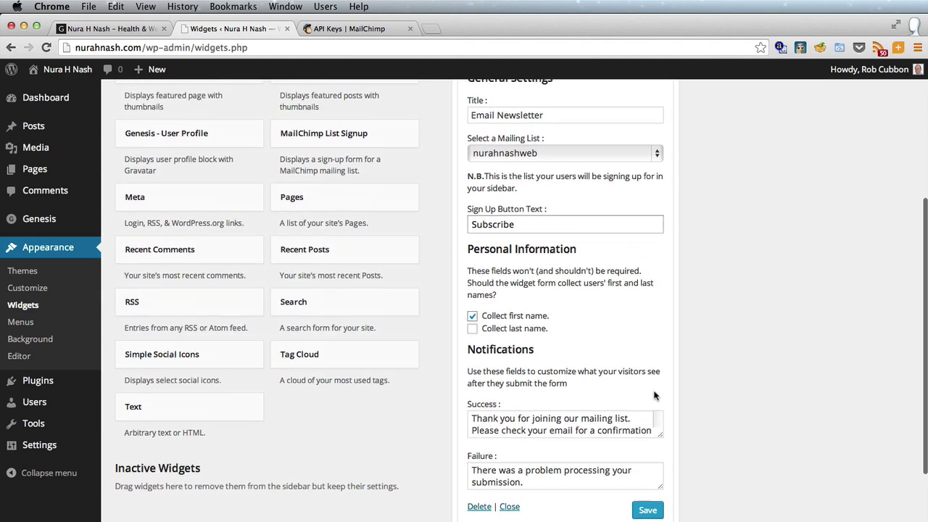
scroll(654, 396, down, 3)
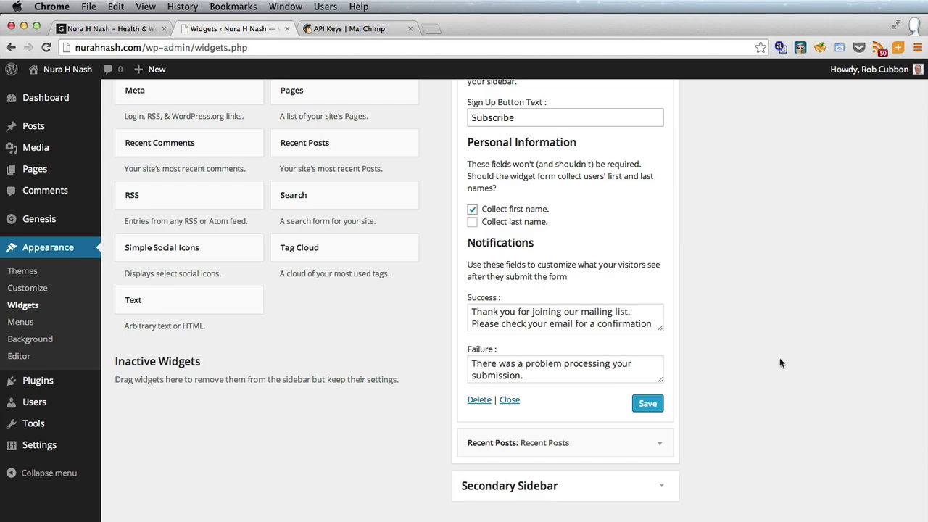
scroll(780, 357, up, 1)
scroll(780, 358, up, 3)
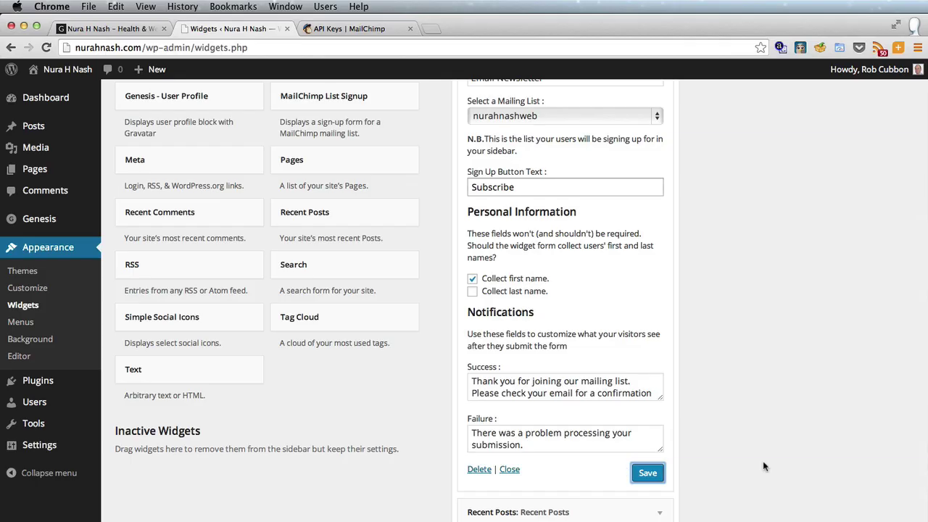
click(73, 29)
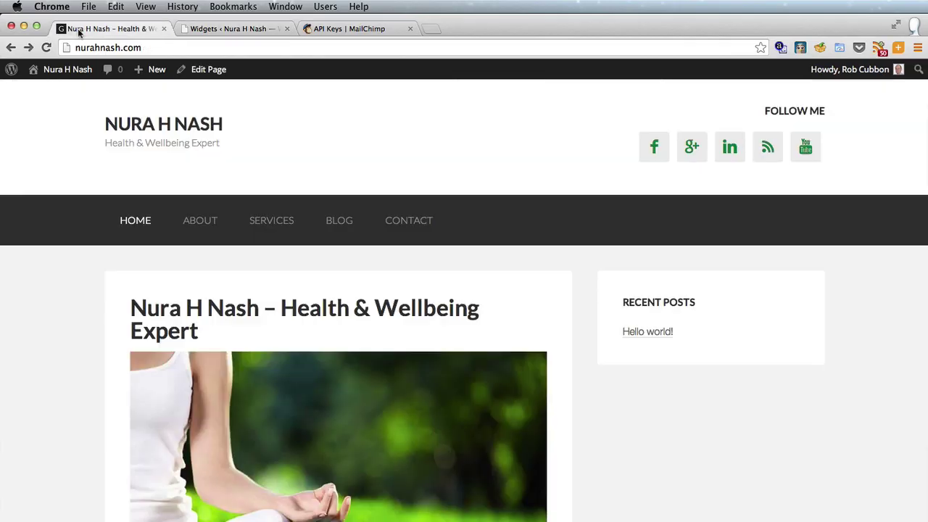
- Reload the homepage and subscribe through the sidebar form with a test first name and e-mail
click(46, 47)
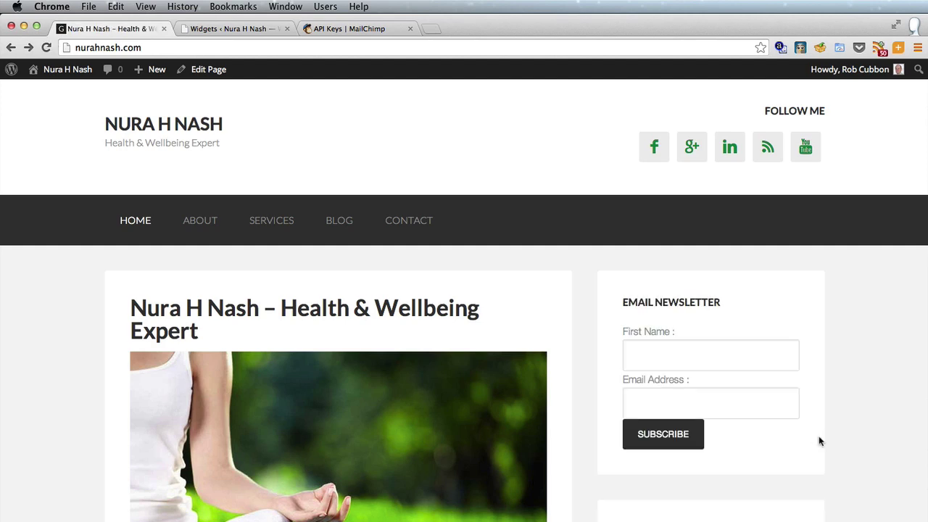
scroll(819, 440, down, 3)
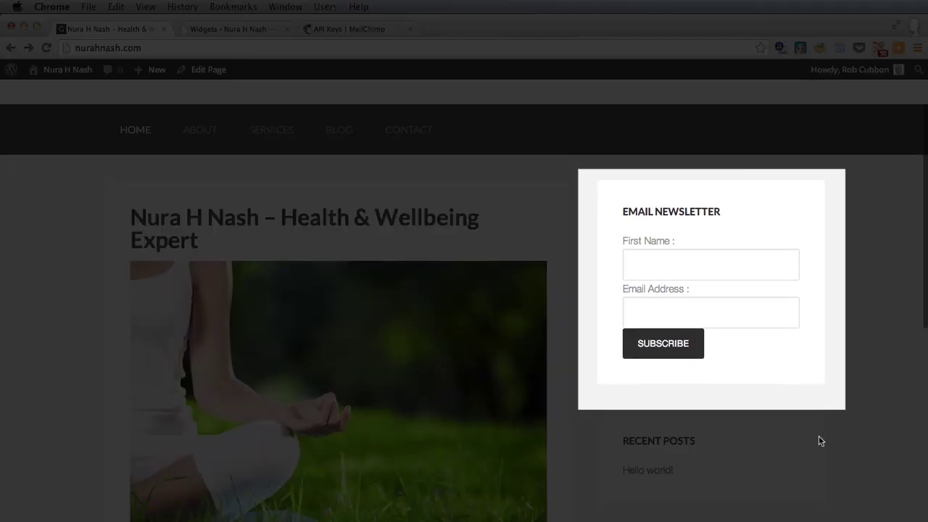
scroll(819, 439, up, 3)
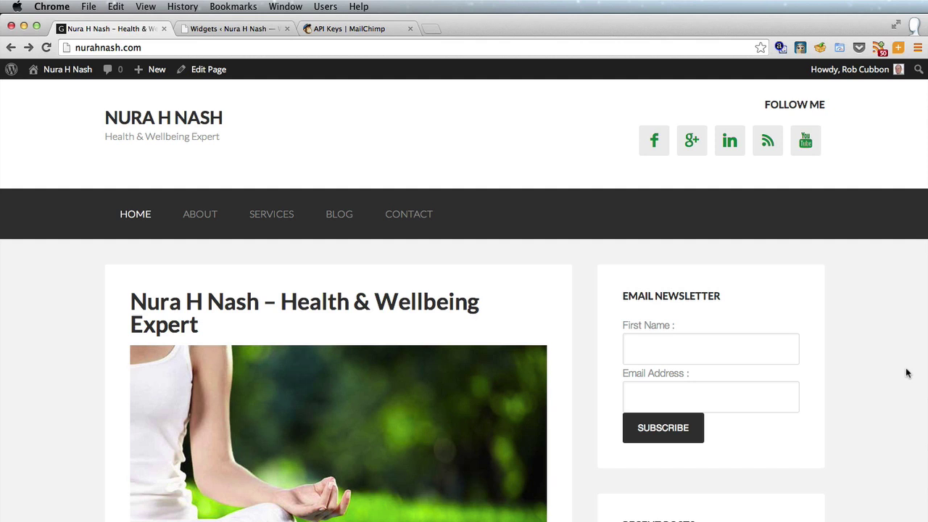
click(694, 361)
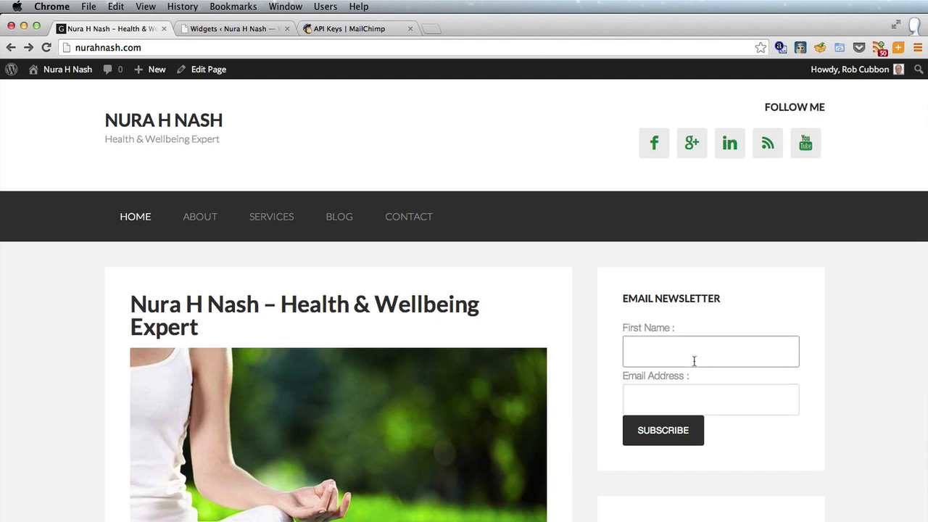
text(Rob)
key(Tab)
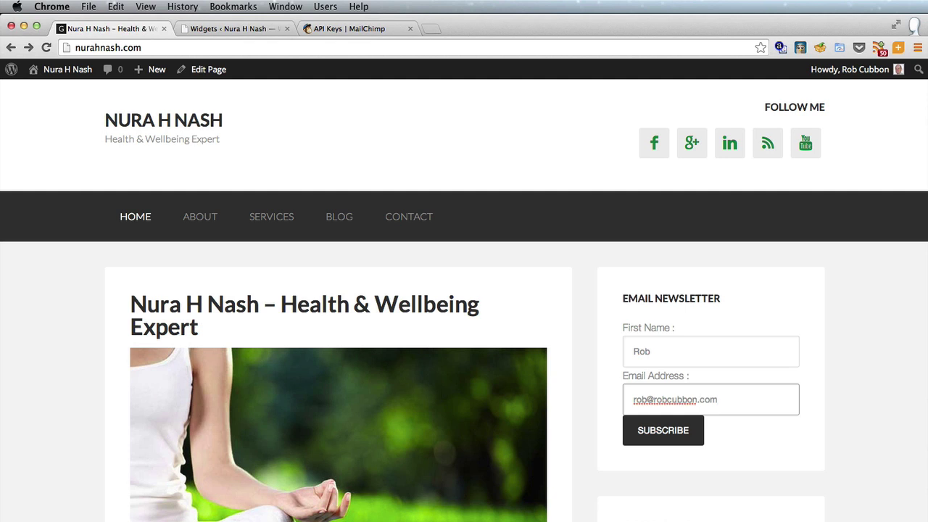
click(660, 431)
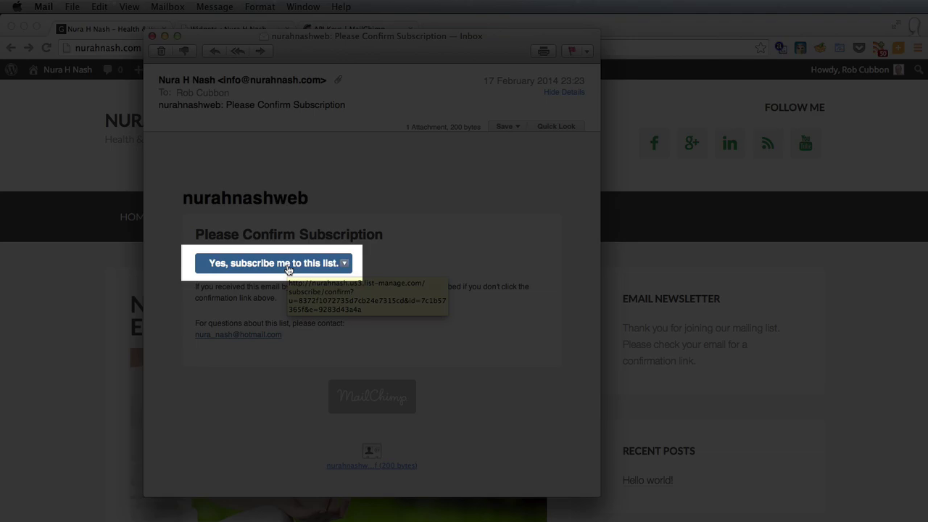
- Confirm the subscription via 'Yes, subscribe me to this list' in the confirmation e-mail
click(288, 267)
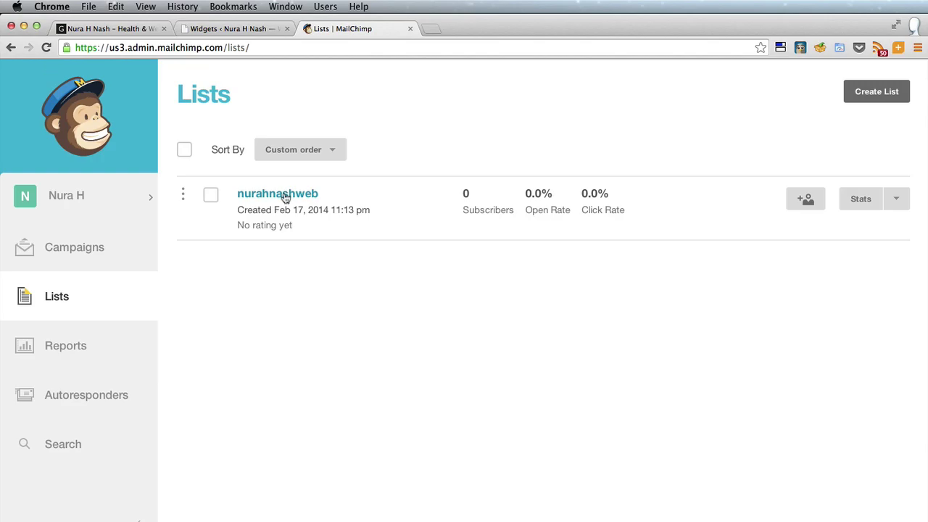
- View the nurahnashweb list's confirmed subscriber, then go to Campaigns
click(285, 198)
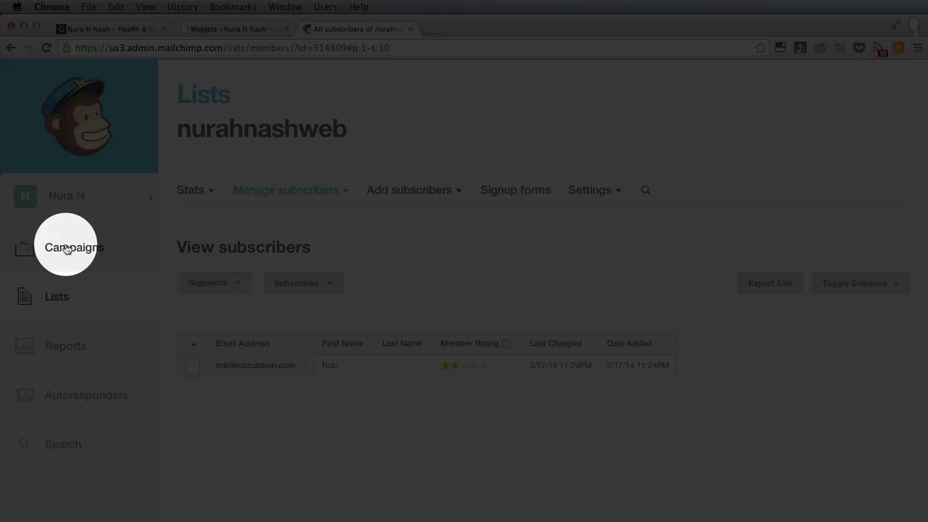
click(65, 249)
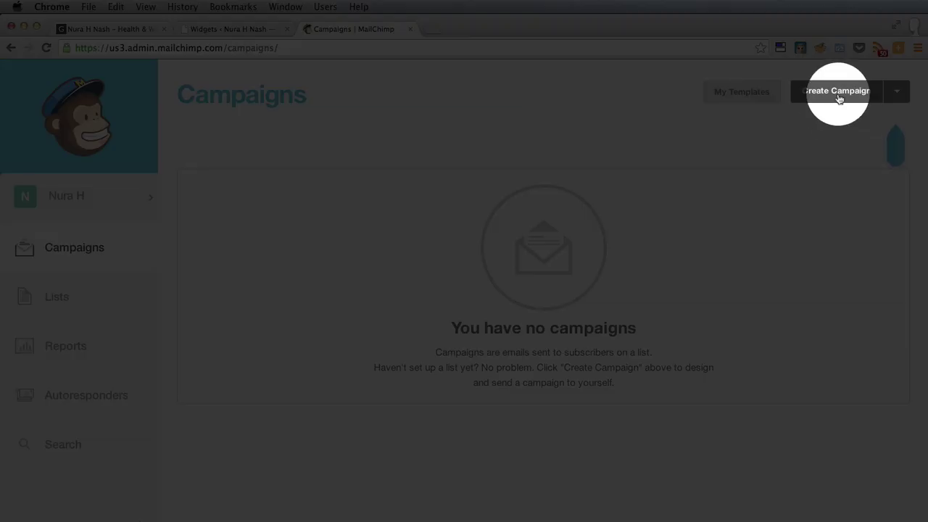